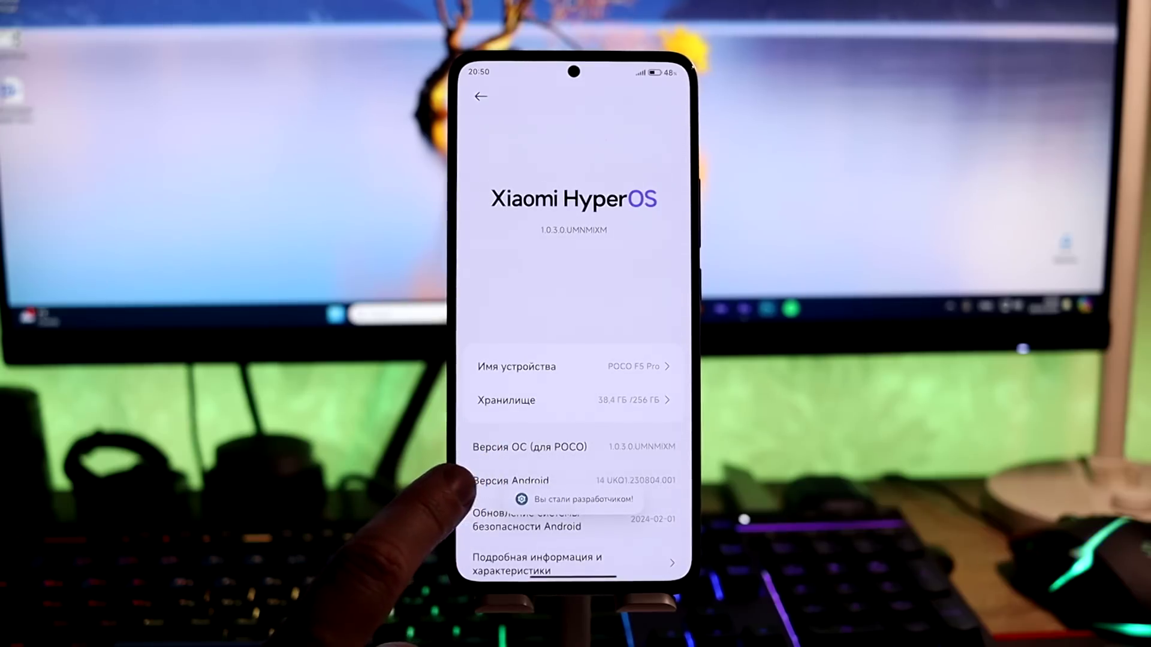
Open the phone's developer options in the advanced settings, check the Mi Unlock status, and return to the home screen.
drag(460, 473, 504, 474)
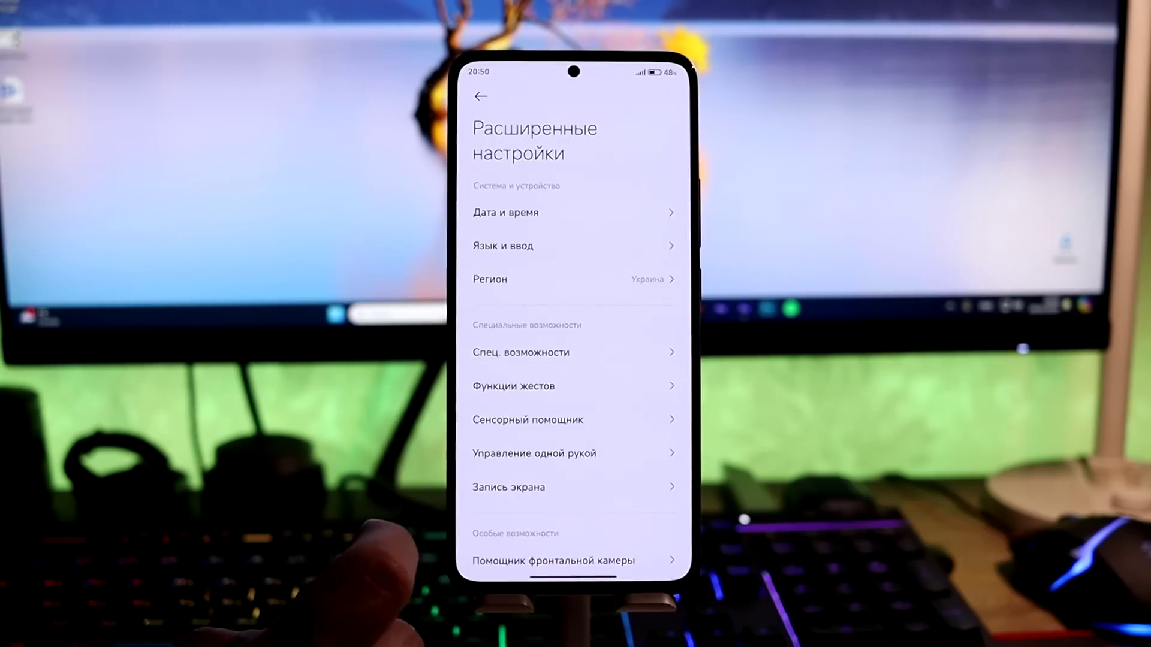
scroll(515, 516, down, 5)
scroll(521, 528, down, 3)
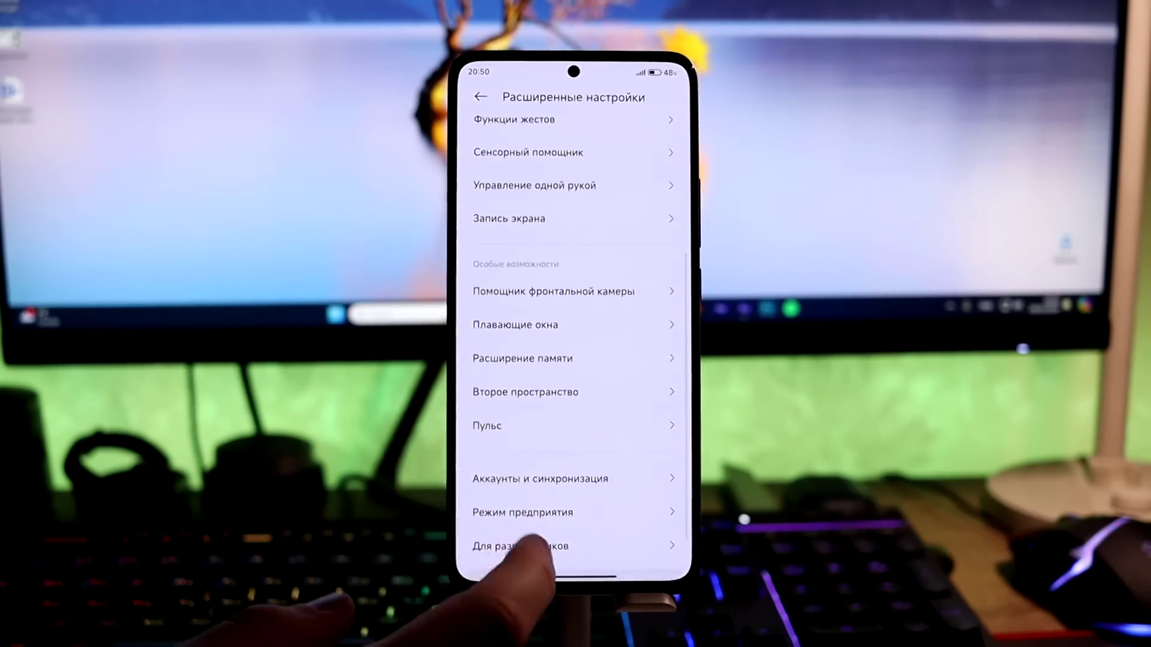
click(506, 475)
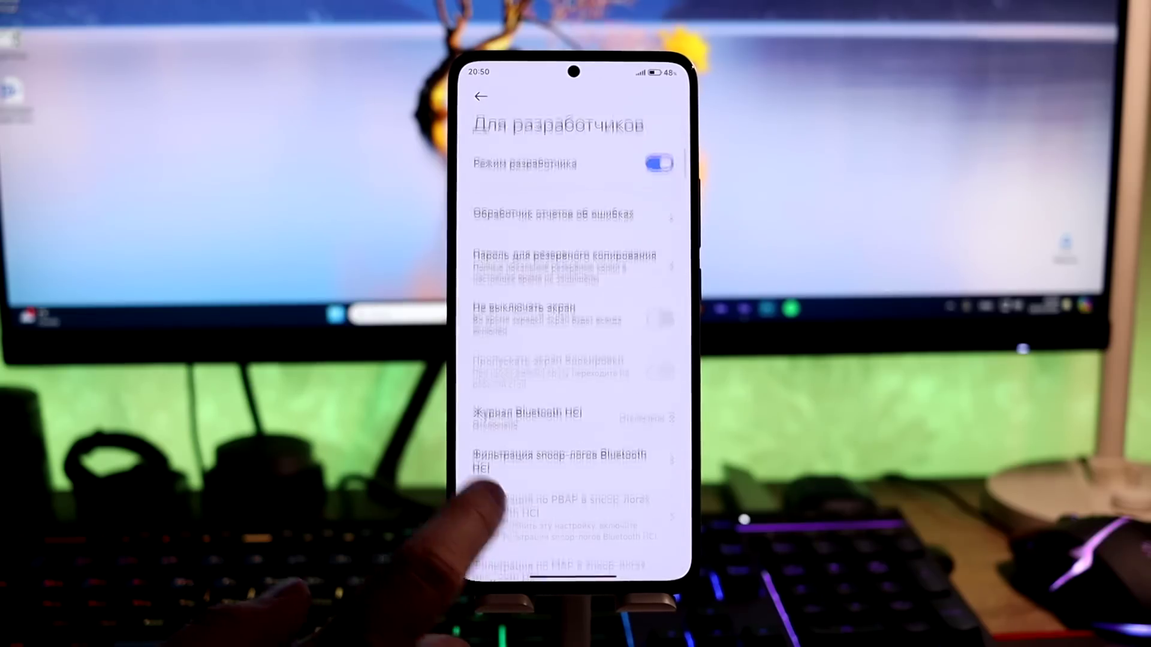
scroll(480, 516, down, 10)
click(503, 390)
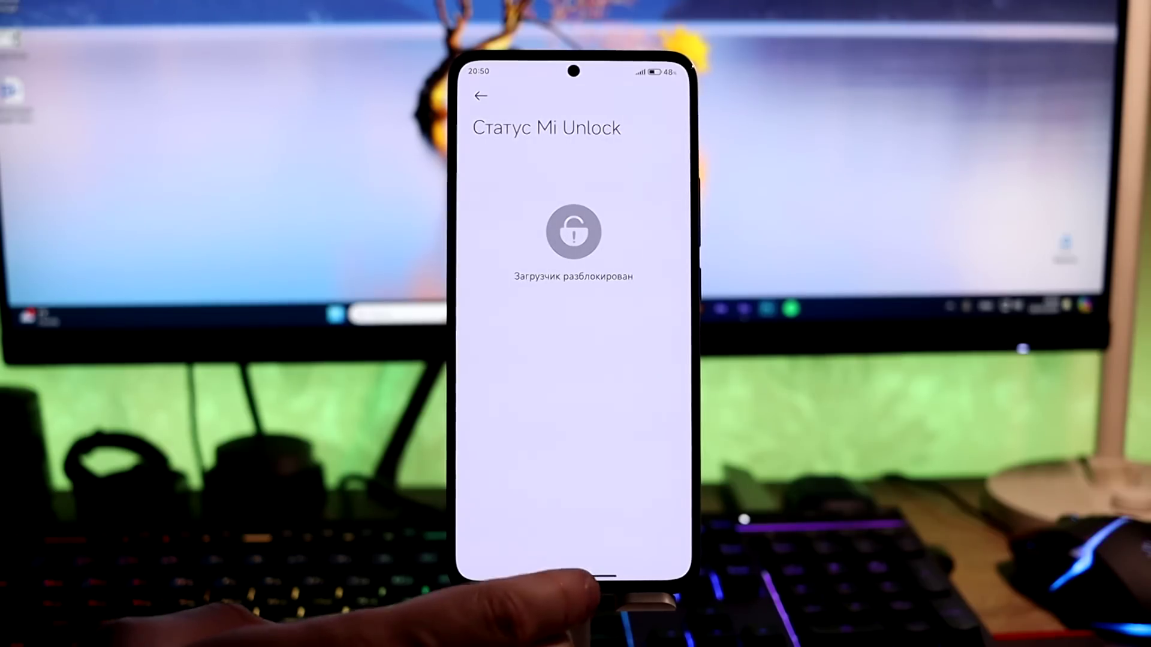
drag(539, 557, 539, 360)
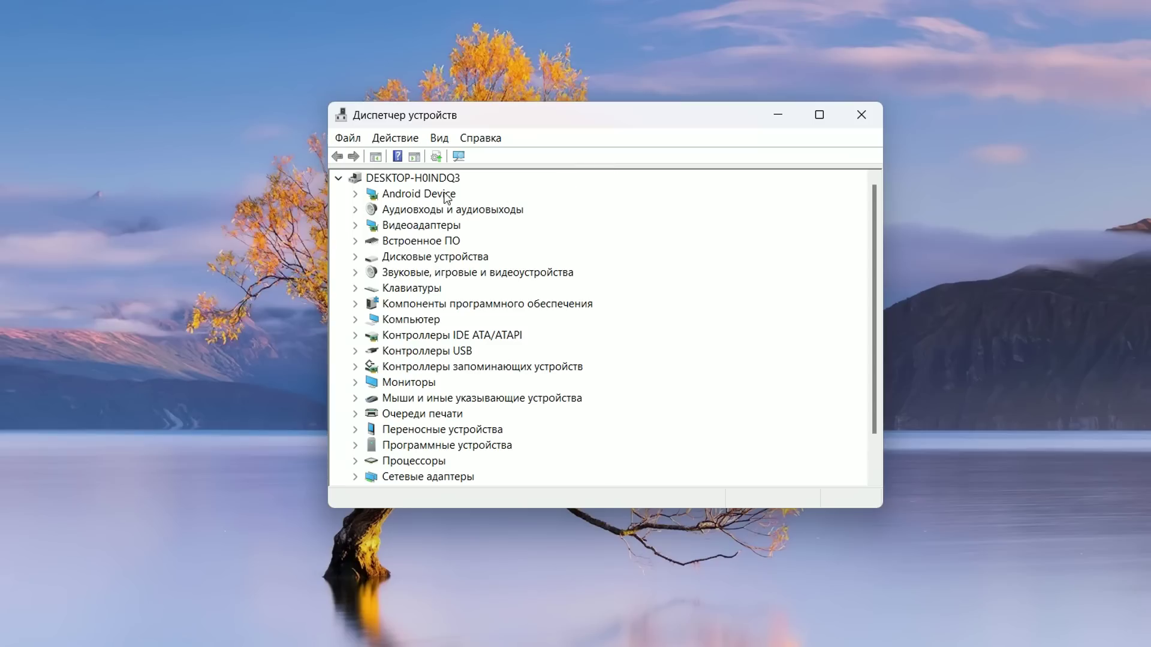
In Device Manager, expand Android Device, check the driver details of Android Bootloader Interface, and close its properties.
click(355, 193)
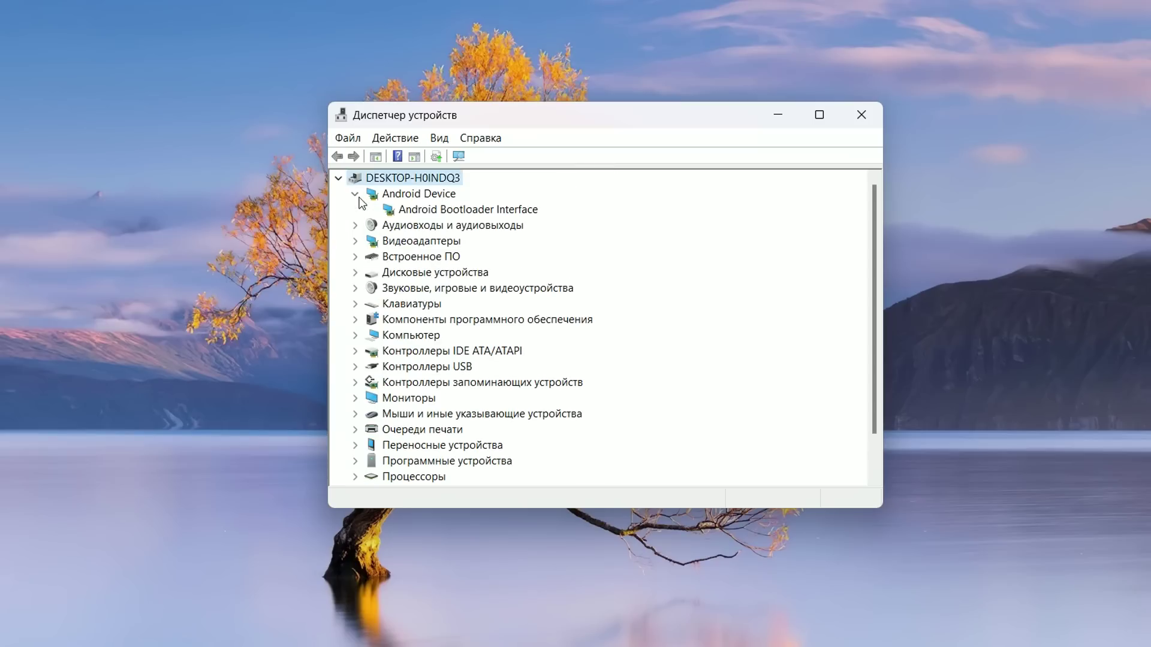
click(435, 211)
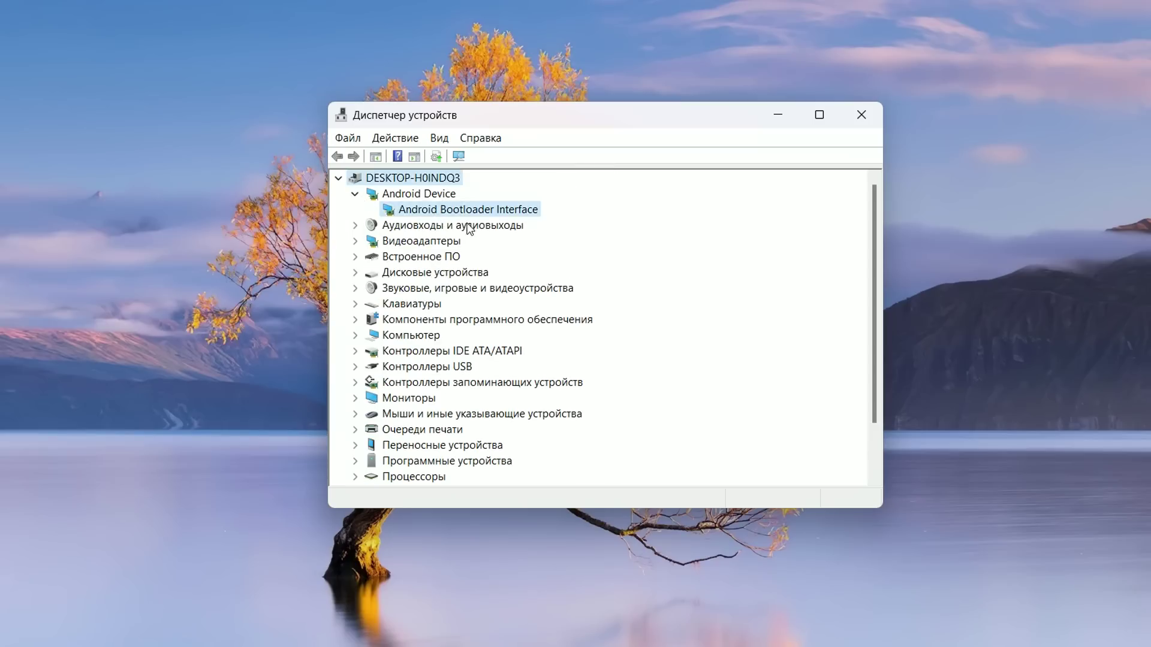
click(425, 194)
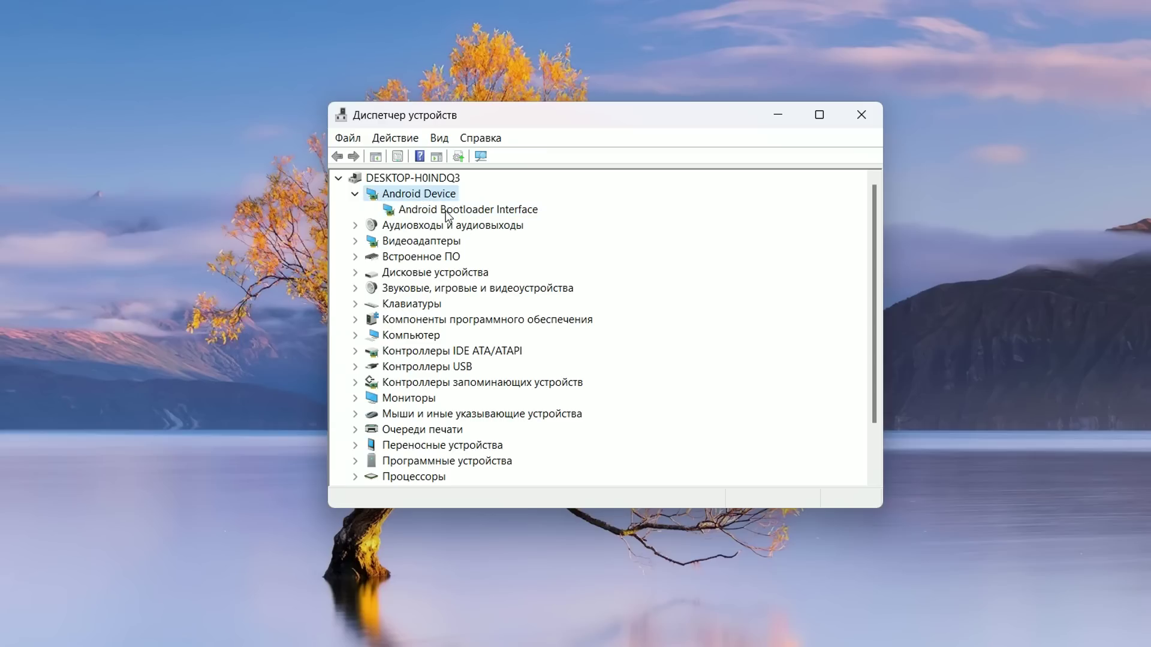
double_click(445, 212)
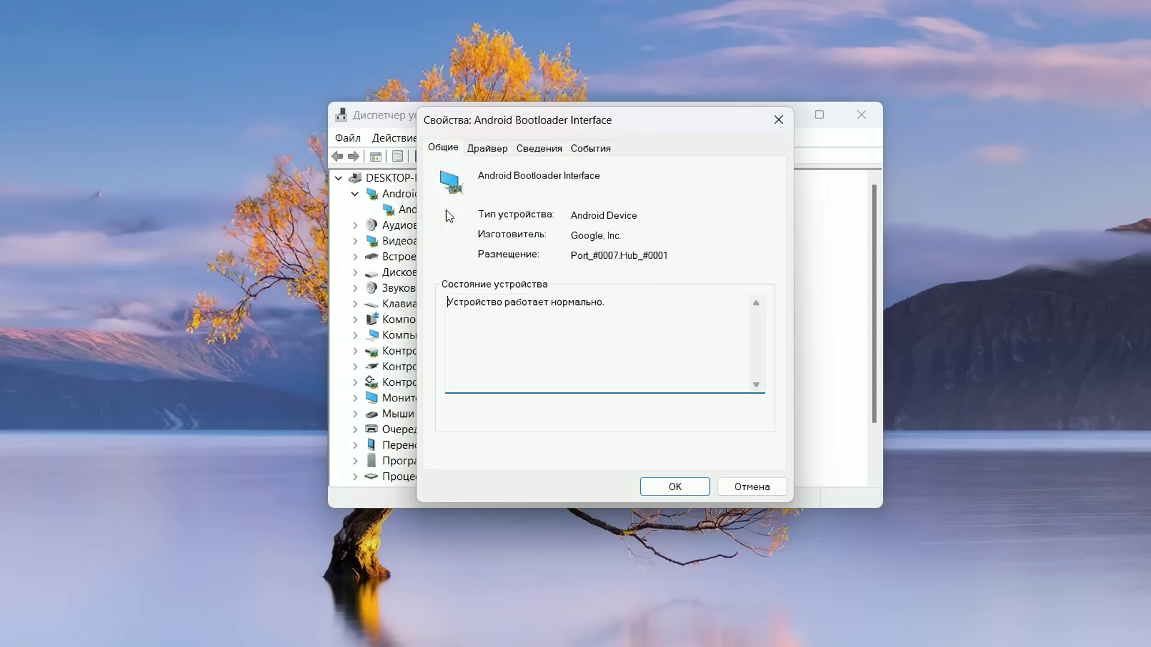
click(491, 150)
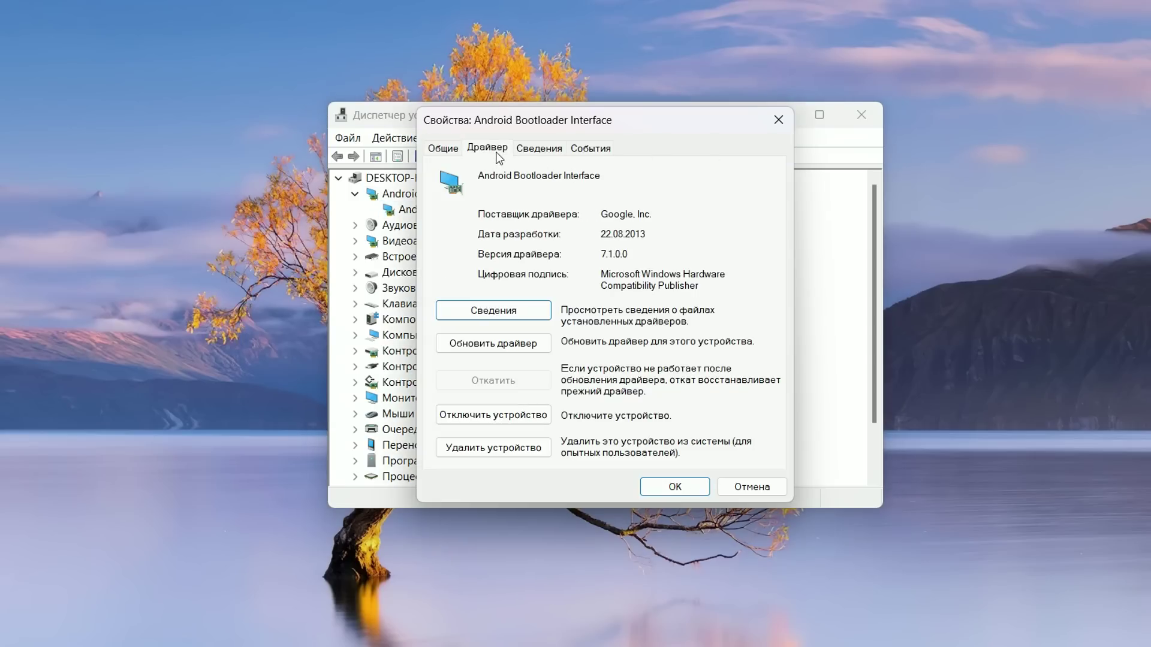
click(791, 127)
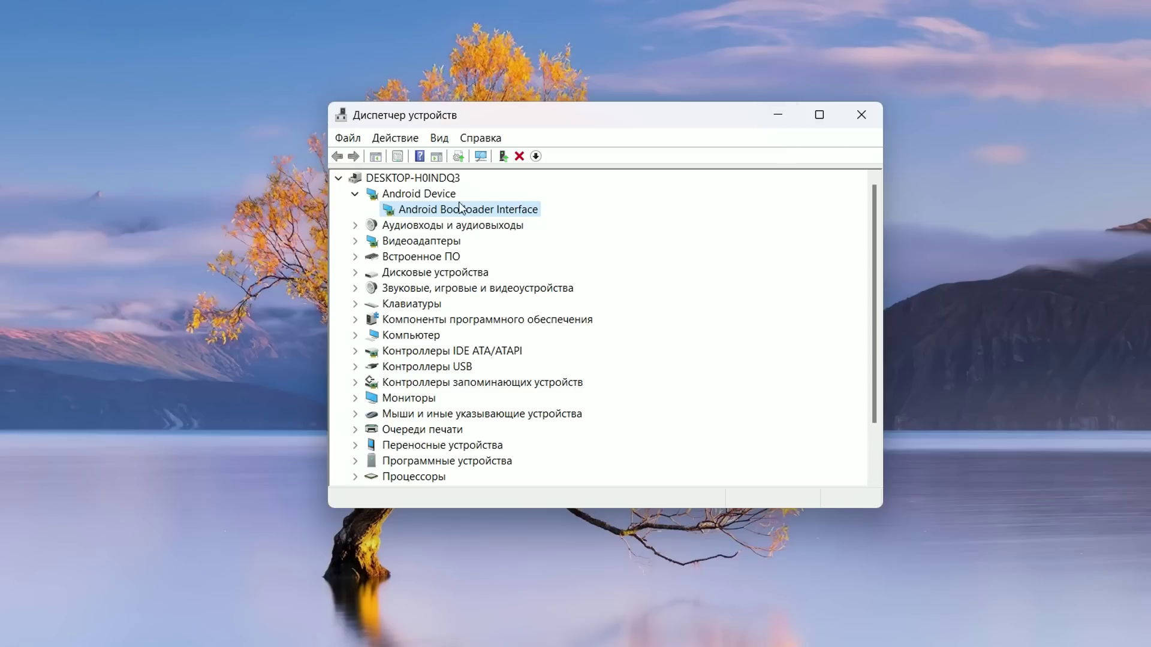
Review the compatible drivers available on this computer for Android Bootloader Interface, and close the driver update and properties without installing.
double_click(454, 211)
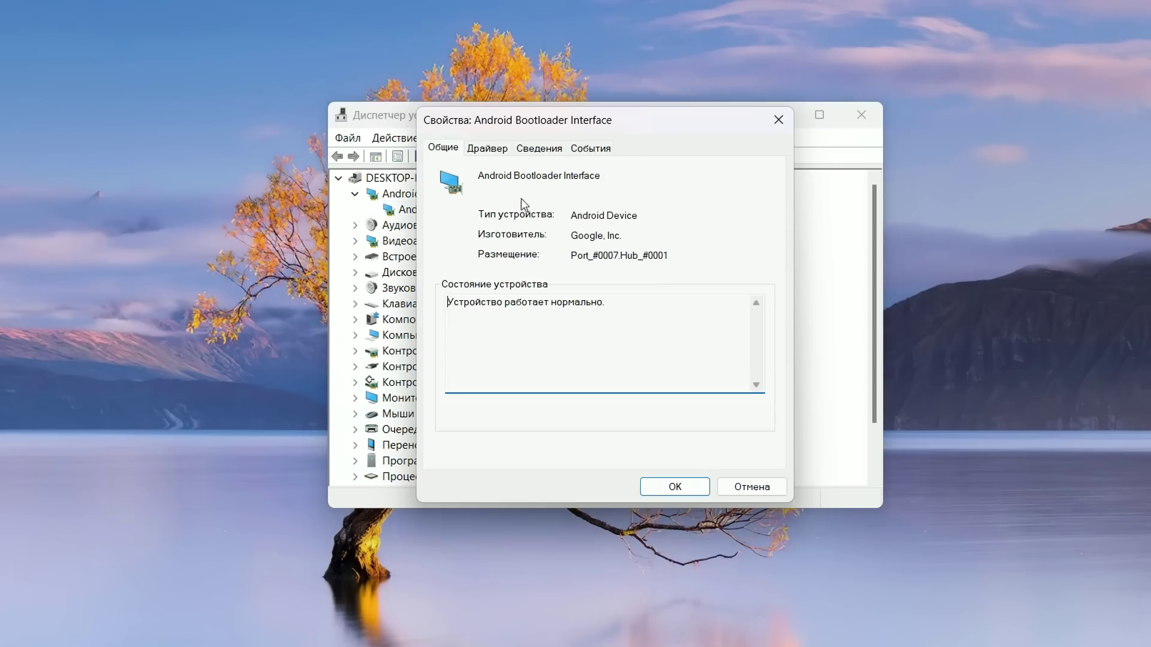
click(494, 151)
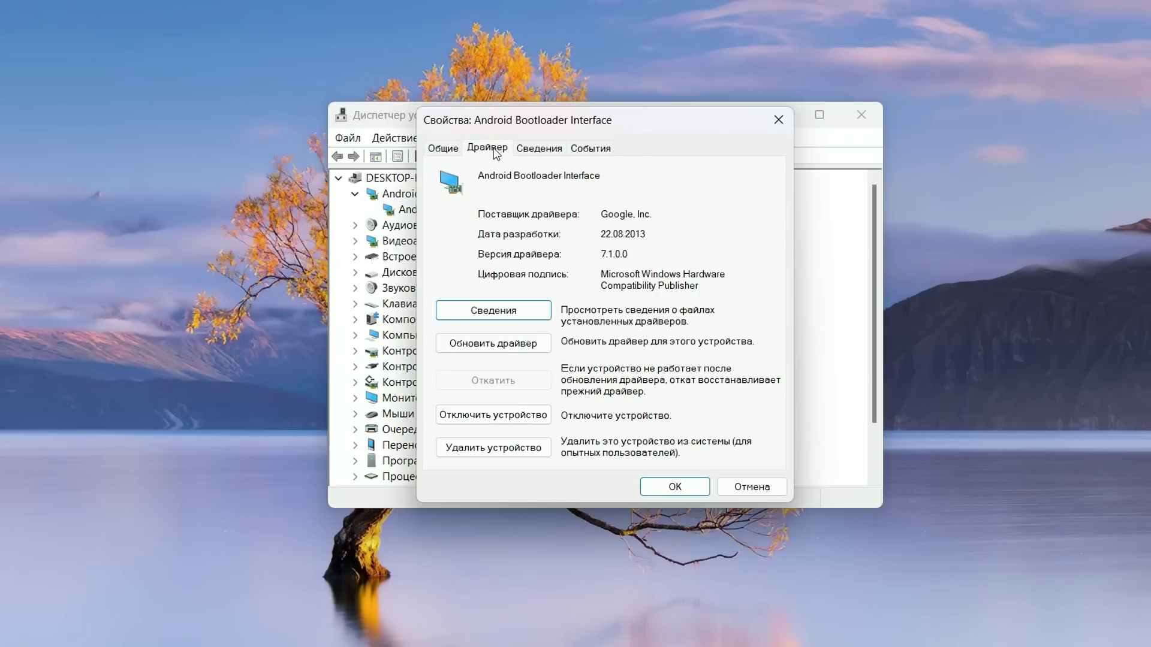
click(509, 351)
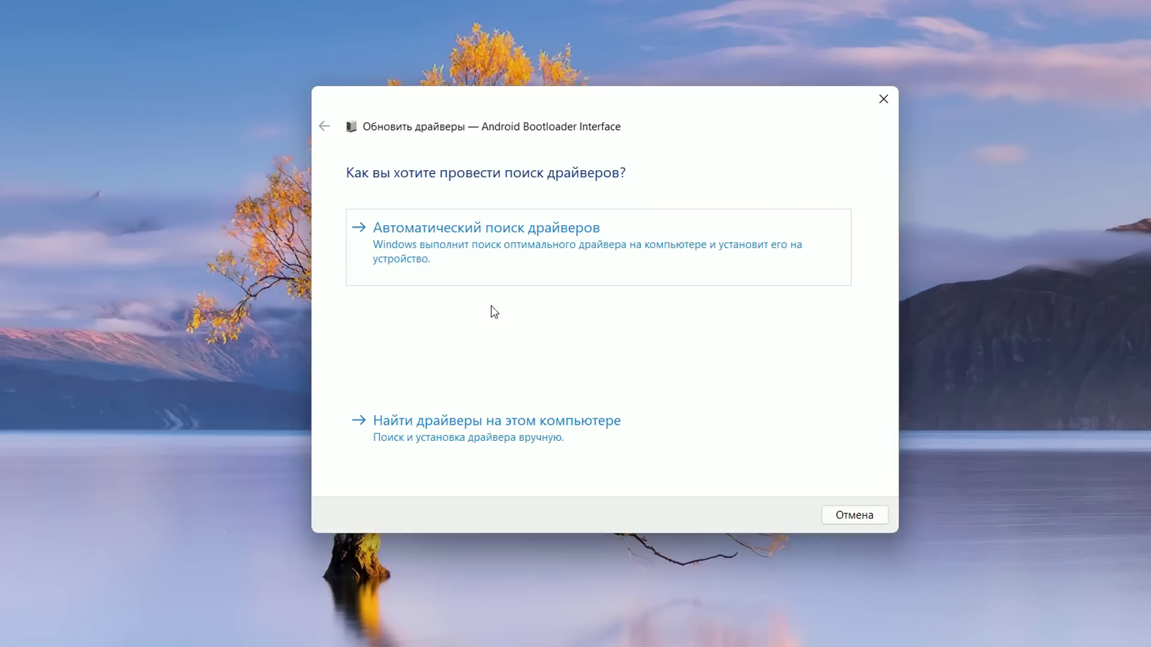
click(525, 431)
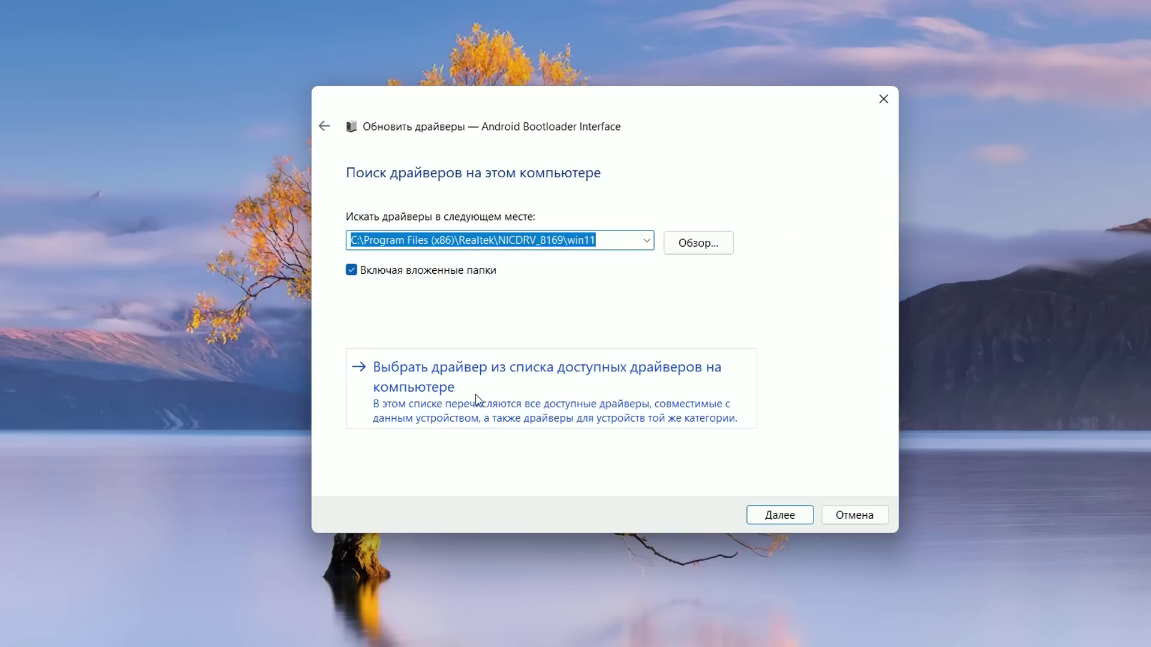
click(551, 382)
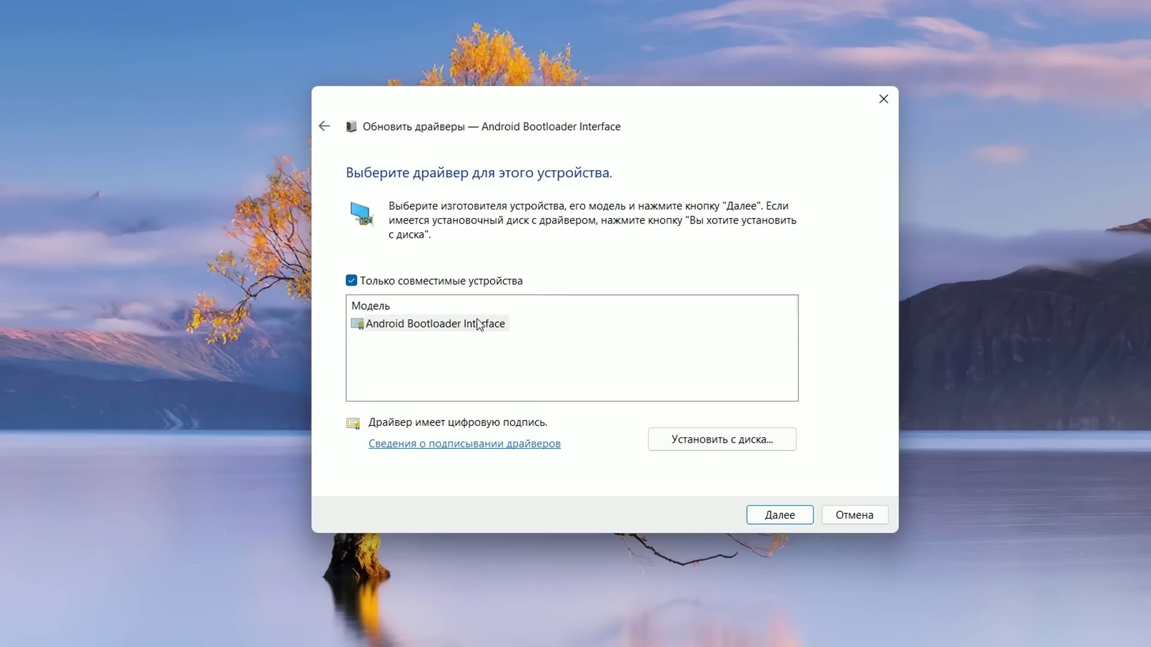
click(464, 326)
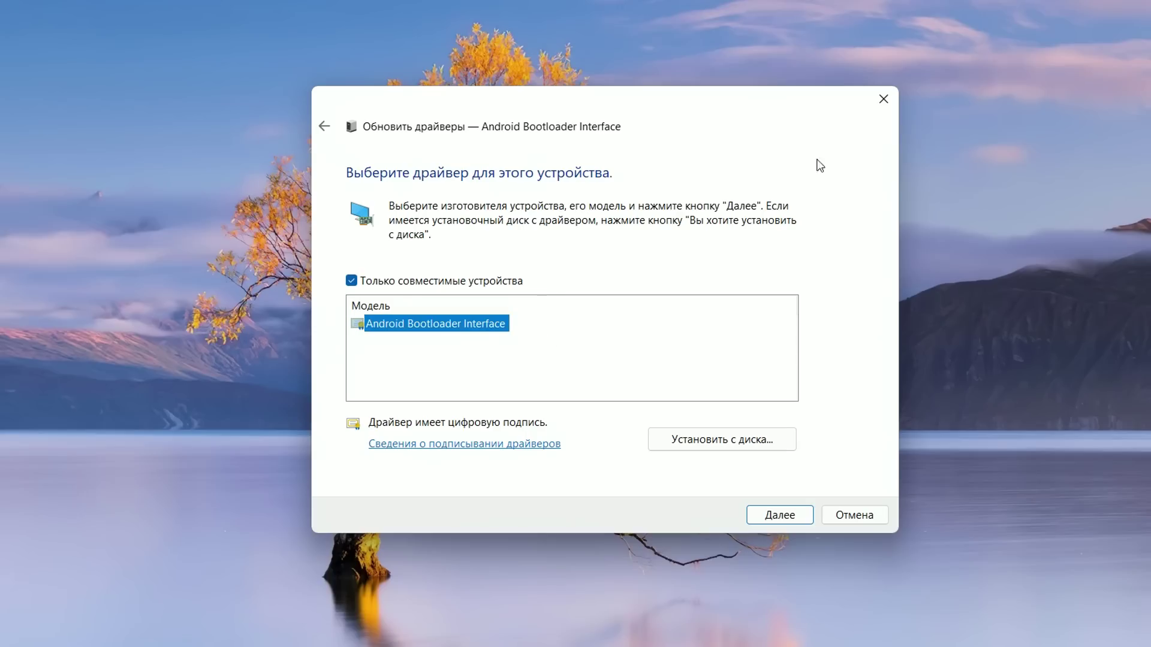
click(881, 101)
click(777, 129)
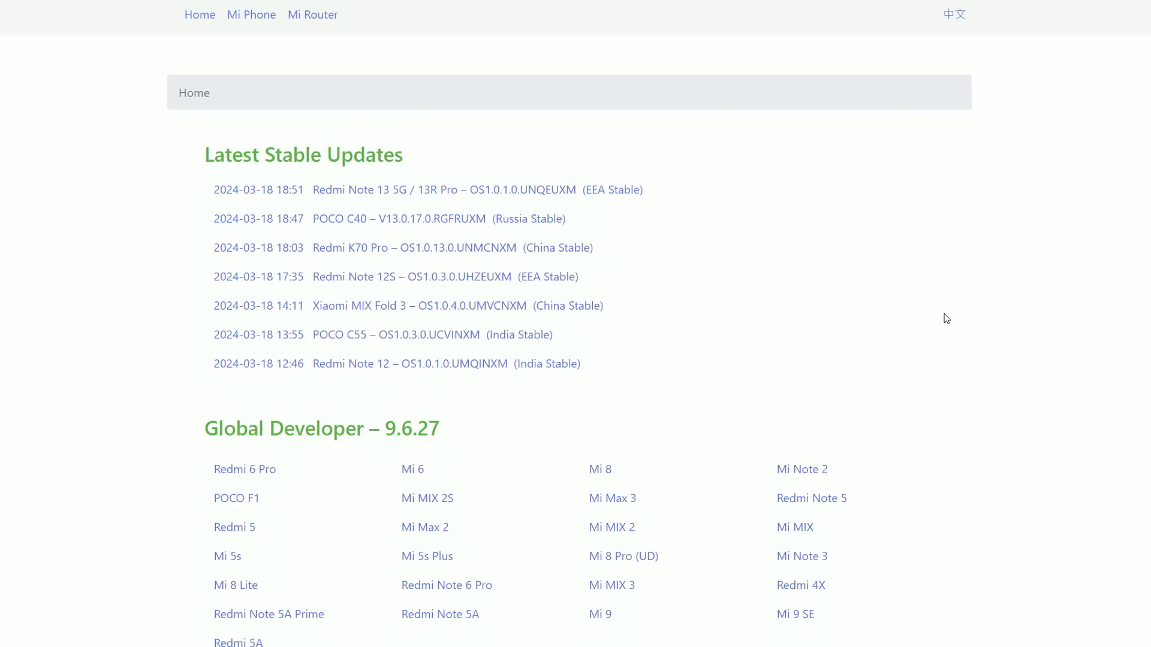
On the Xiaomi firmware website, filter the Mi Phone list by POCOPHONE and open the POCO F5 Pro page.
click(261, 22)
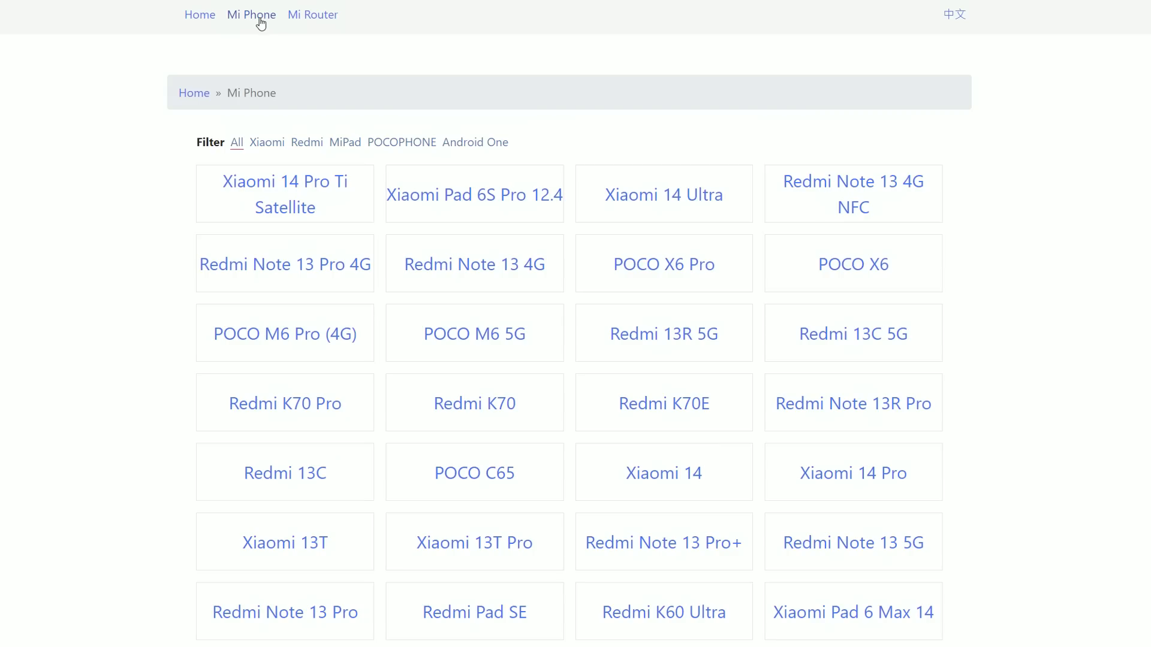
click(409, 151)
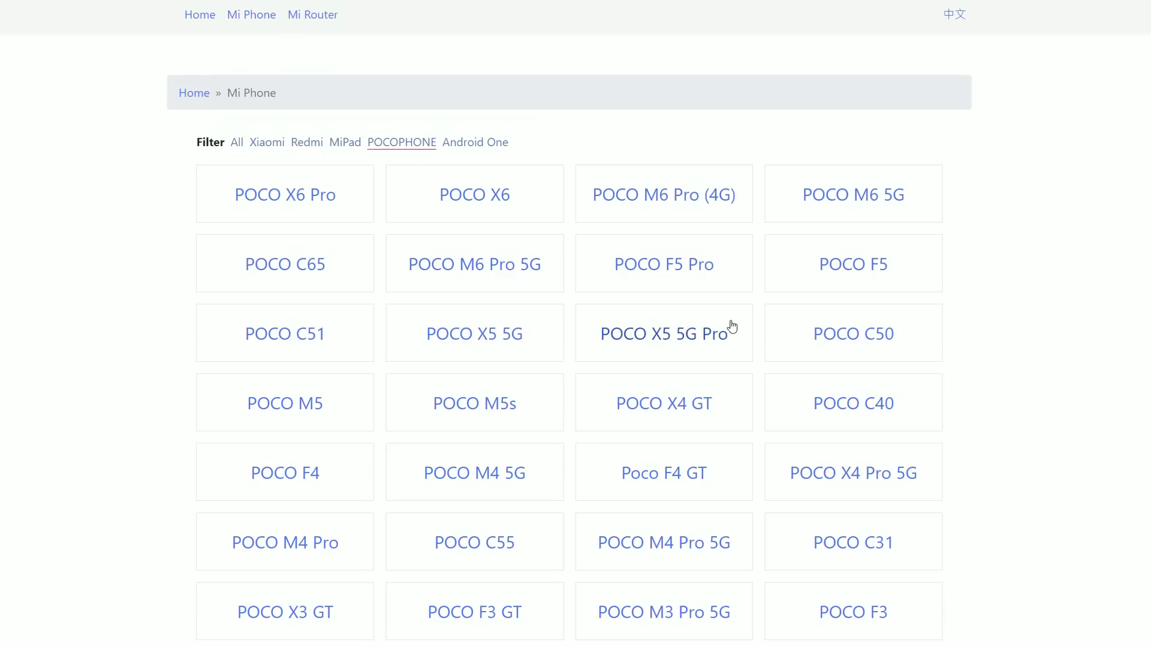
click(699, 271)
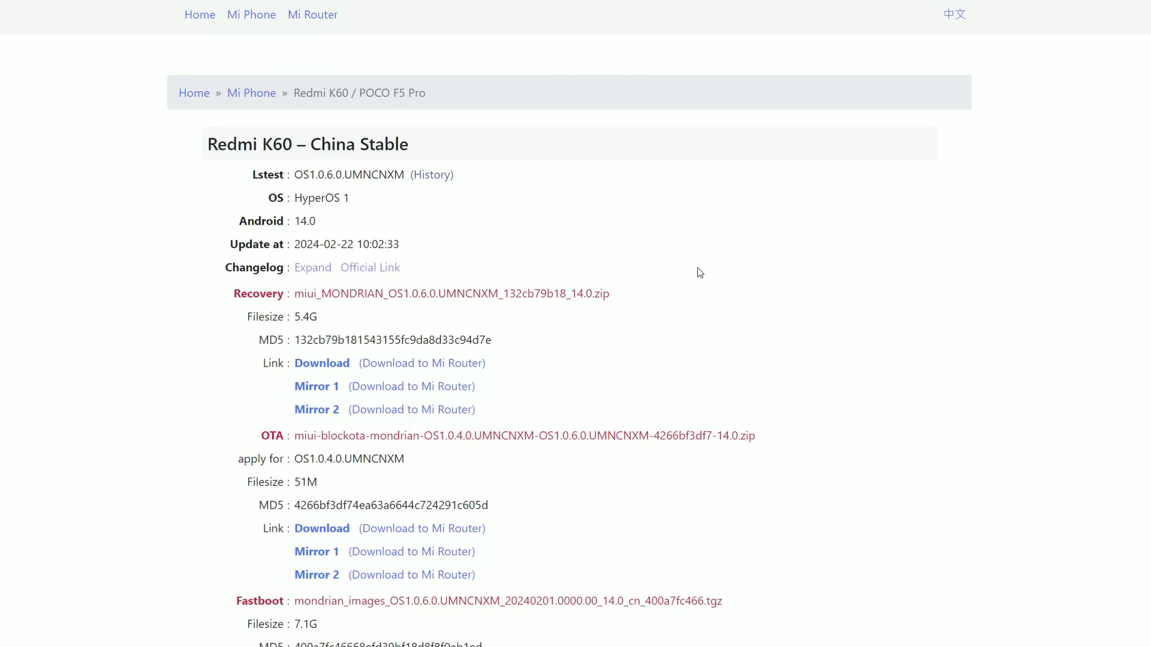
Open the version history of POCO F5 Pro – Global Stable and choose the V14.0.6.0.TMNMIXM firmware.
scroll(384, 276, down, 10)
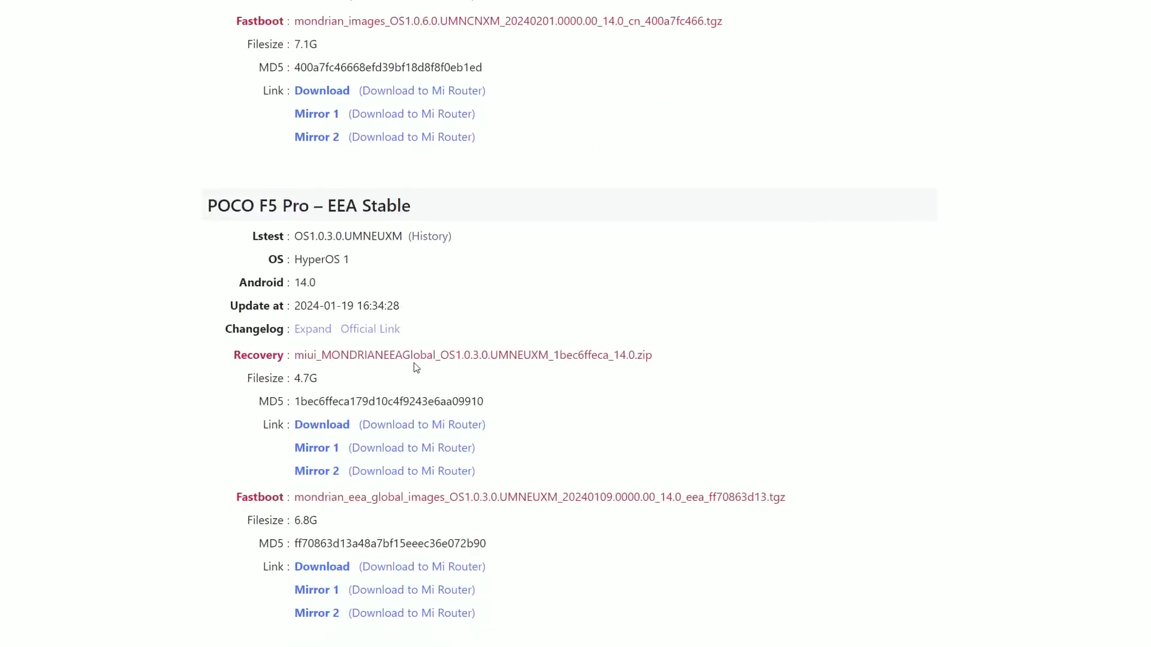
scroll(409, 361, down, 15)
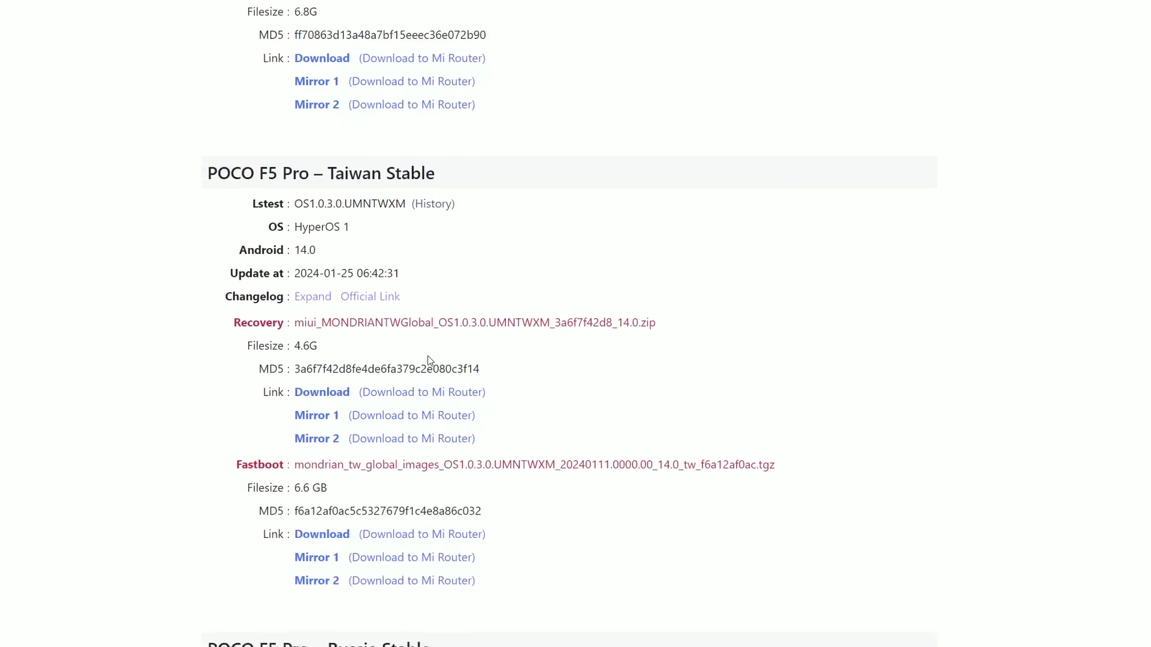
scroll(431, 360, down, 9)
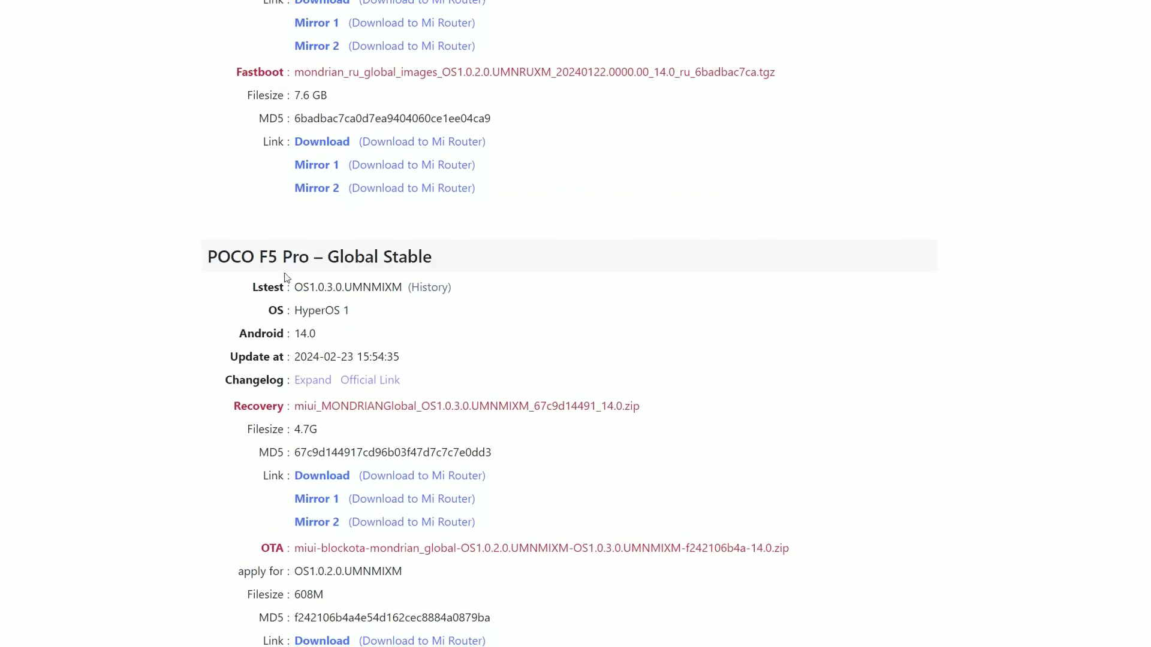
click(427, 288)
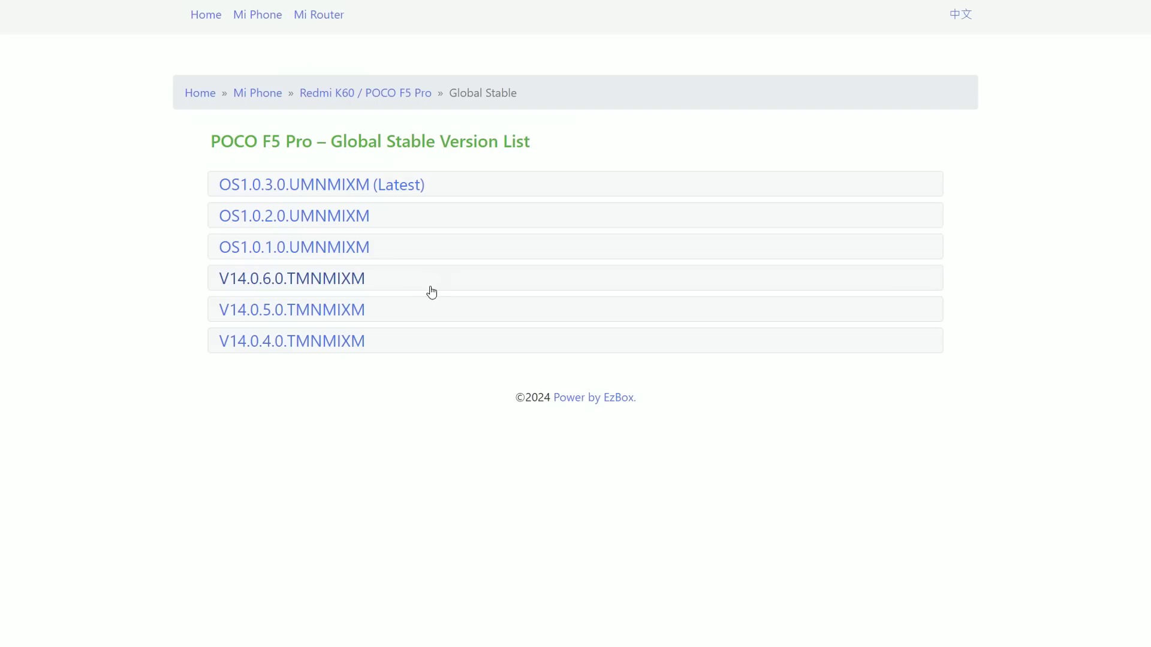
click(329, 283)
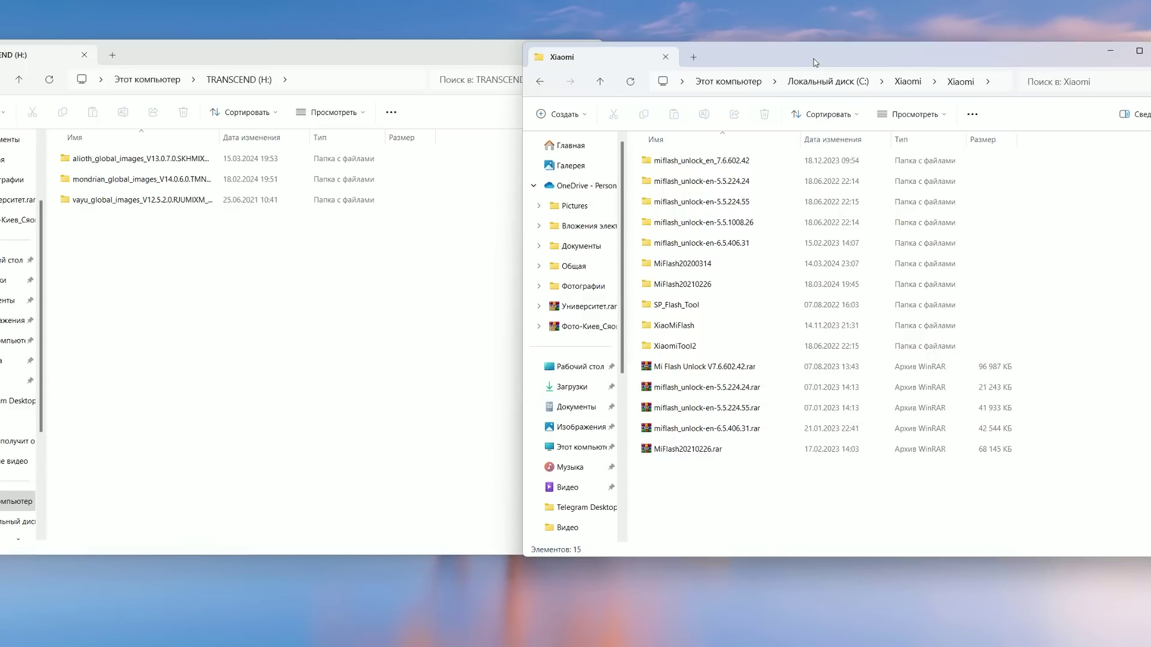
In File Explorer, open the mondrian_global_images_V14.0.6.0.TMNMIXM_13.0 firmware folder on the TRANSCEND (H:) drive.
click(324, 59)
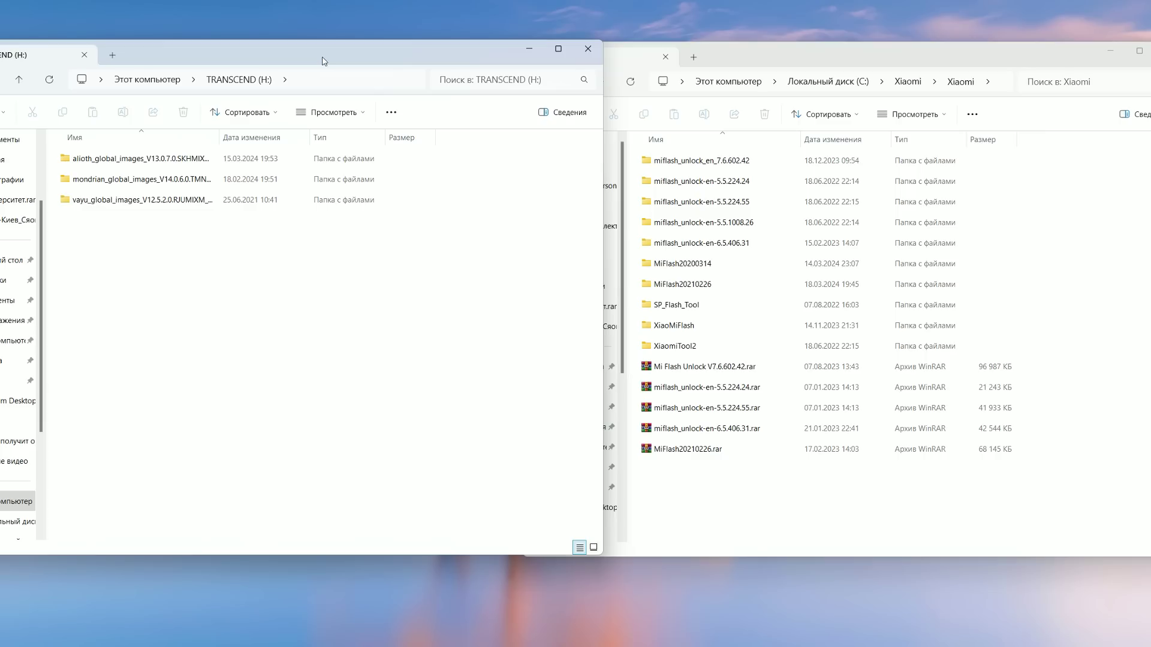
drag(303, 58, 314, 58)
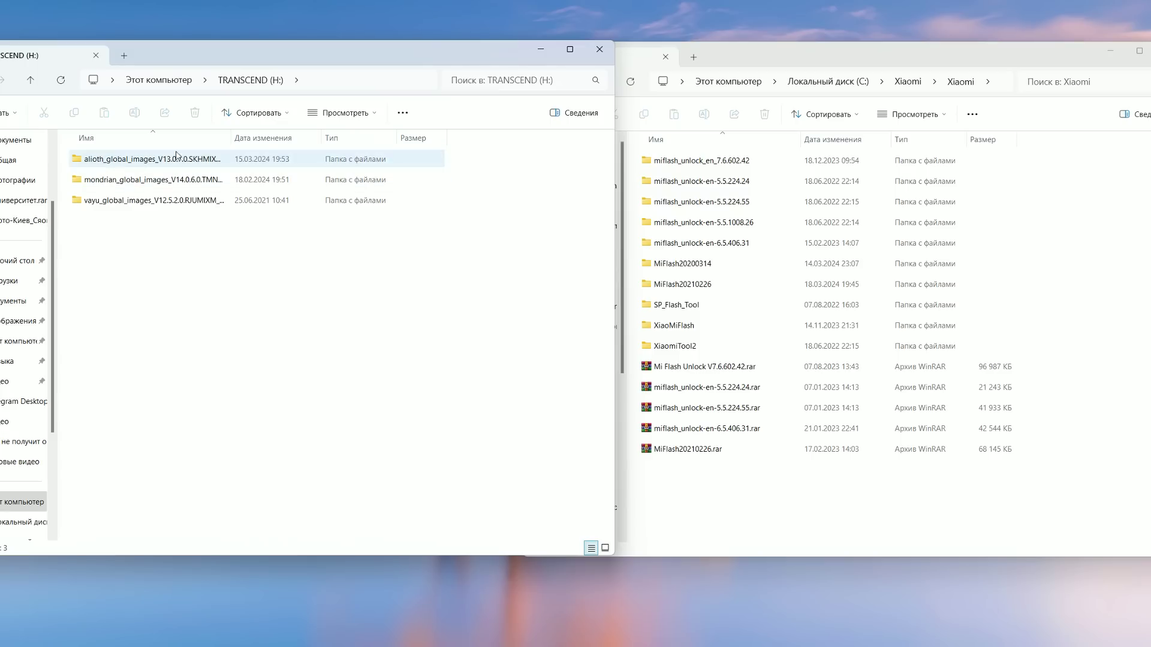
double_click(152, 181)
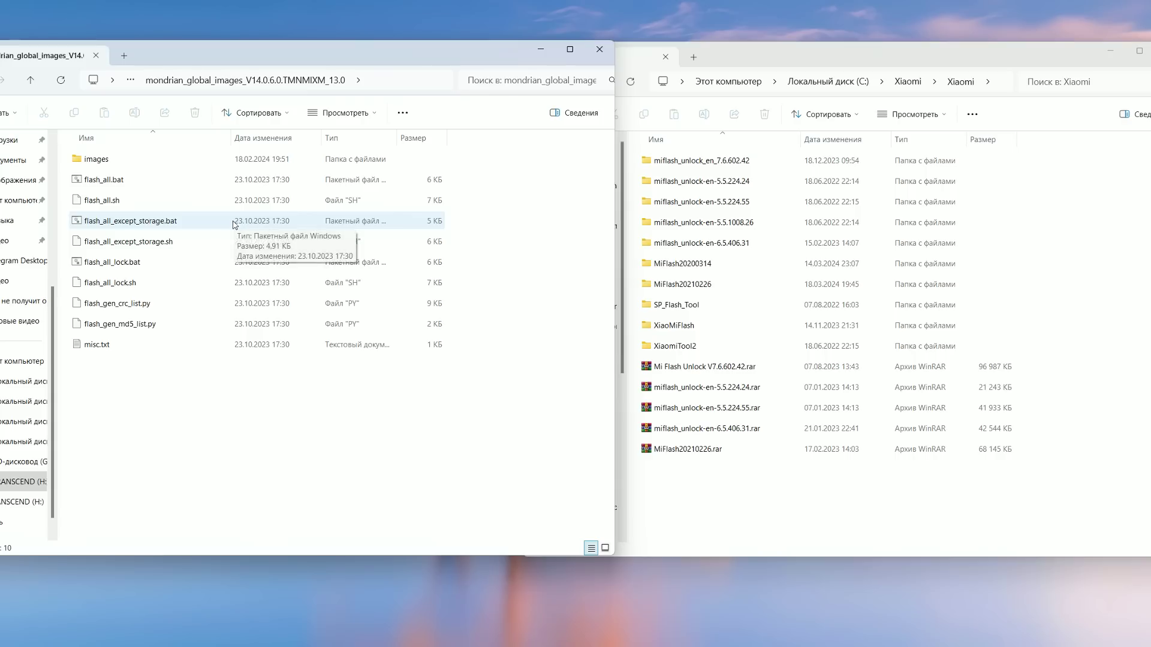
Open the MiFlash20210226 folder in the Xiaomi folder and run XiaoMiFlash.exe as administrator.
click(764, 60)
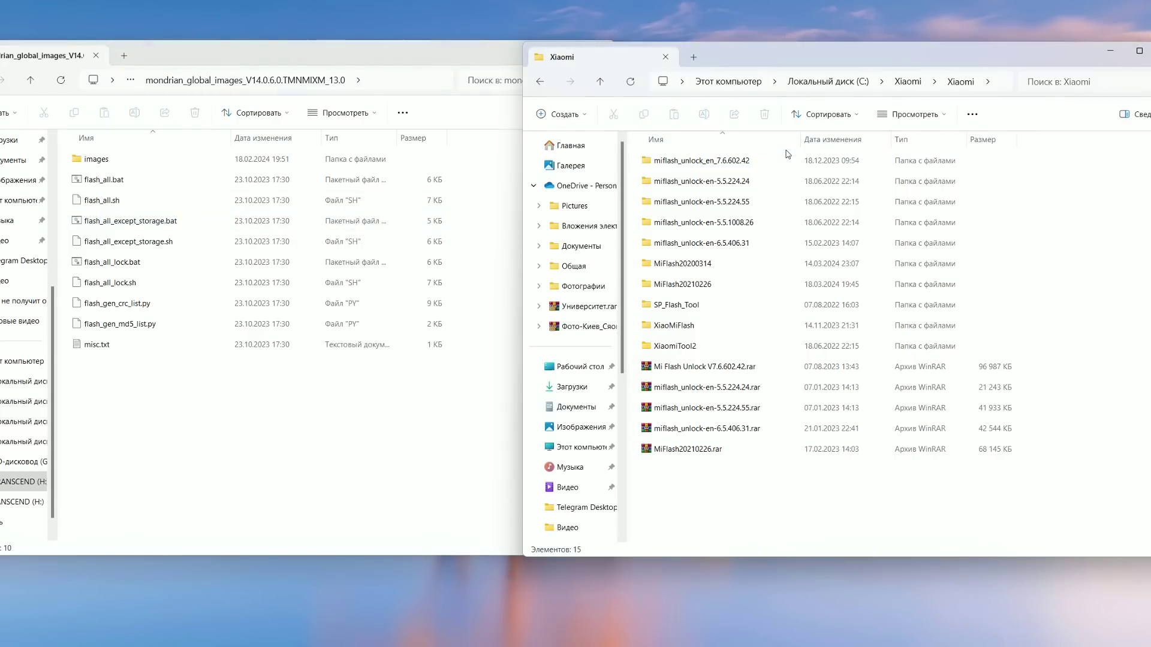
double_click(731, 291)
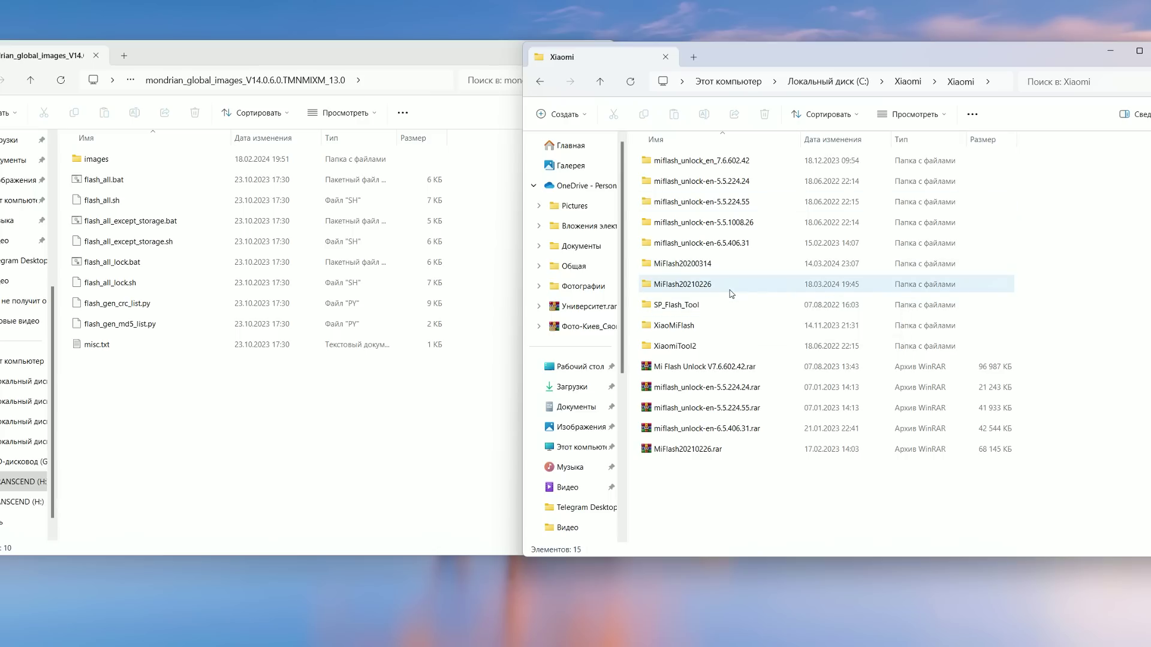
scroll(717, 295, down, 6)
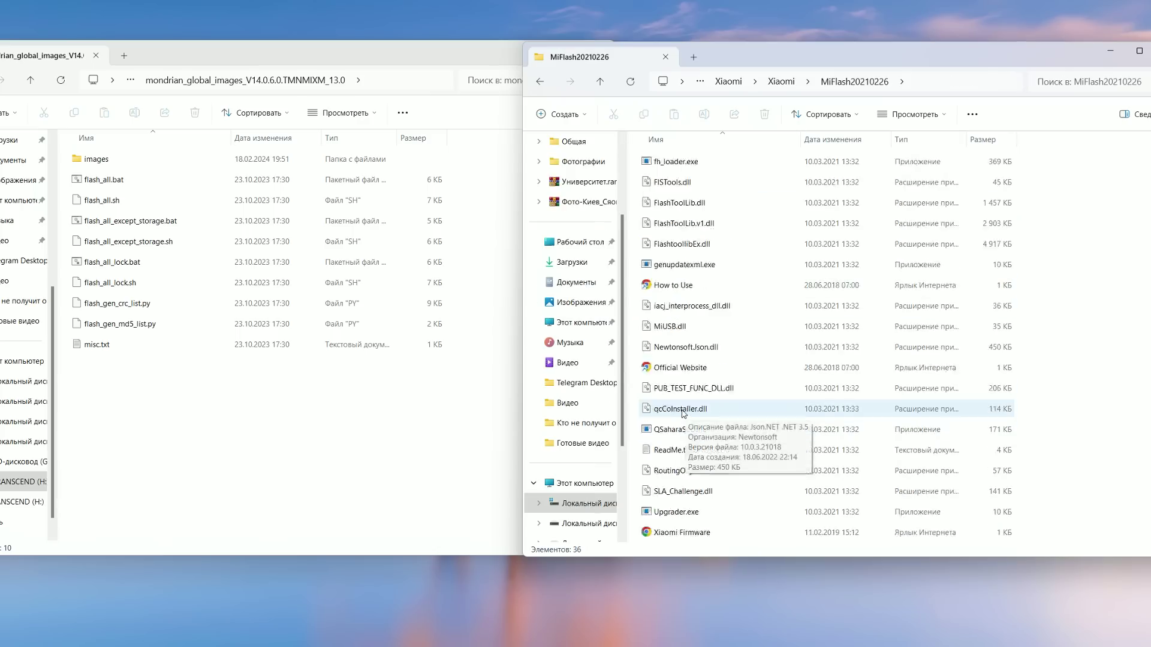
click(672, 451)
right_click(673, 452)
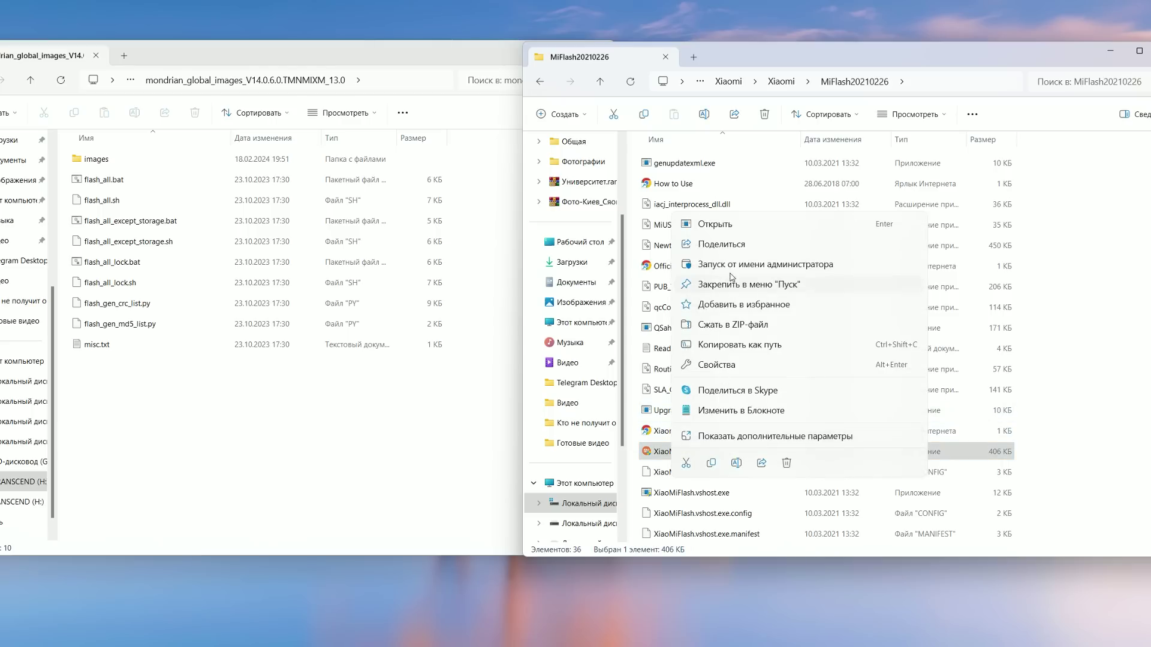
click(493, 452)
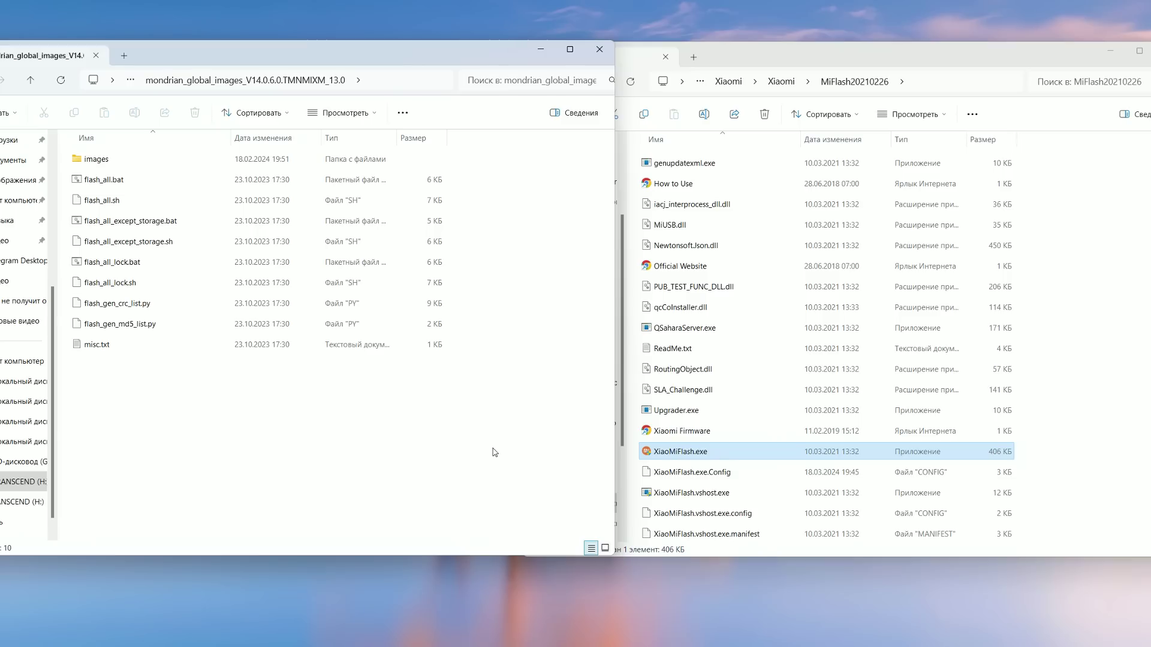
right_click(695, 456)
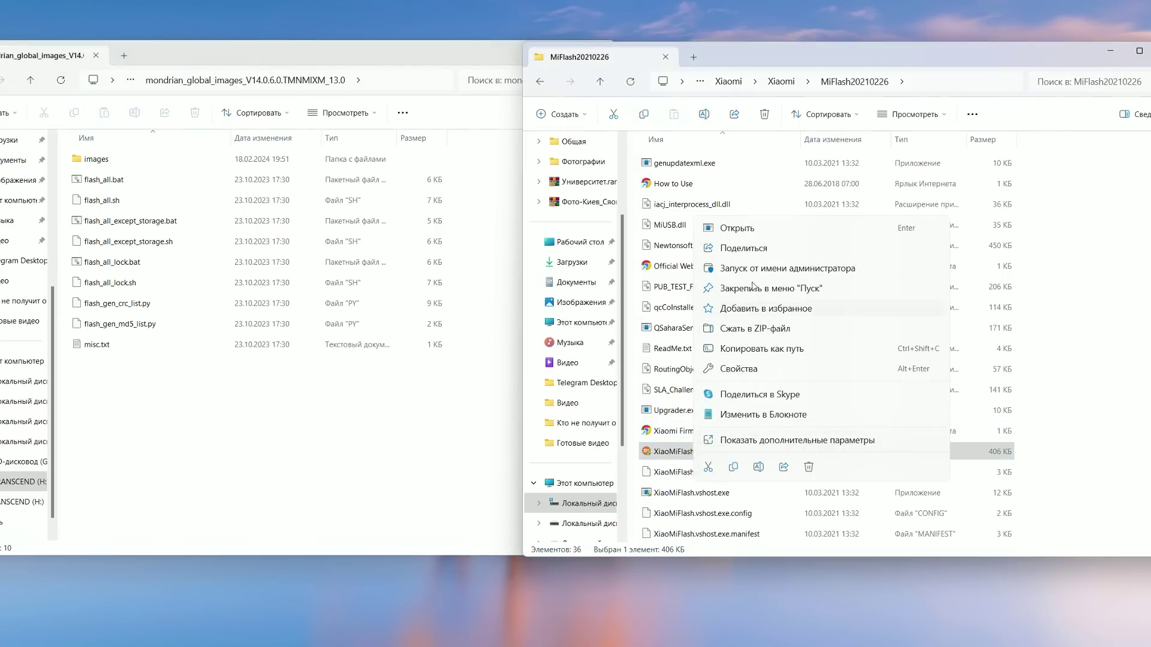
click(754, 268)
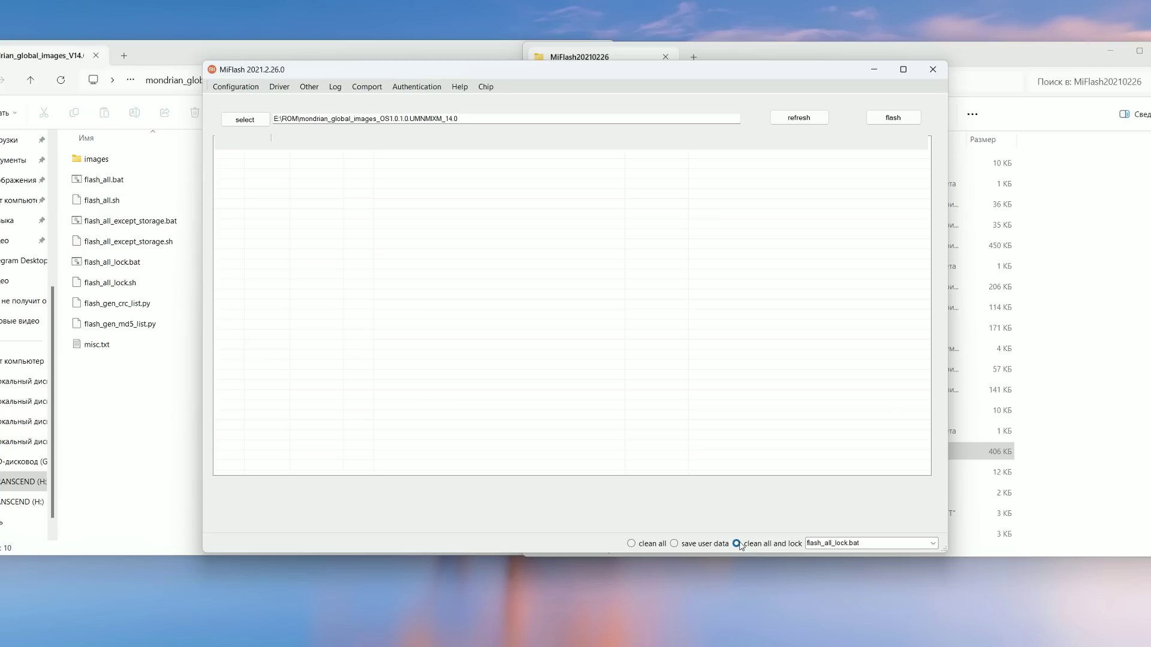
Set the flashing mode to clean all with flash_all.bat and refresh the list of connected devices.
click(640, 545)
click(801, 118)
click(803, 118)
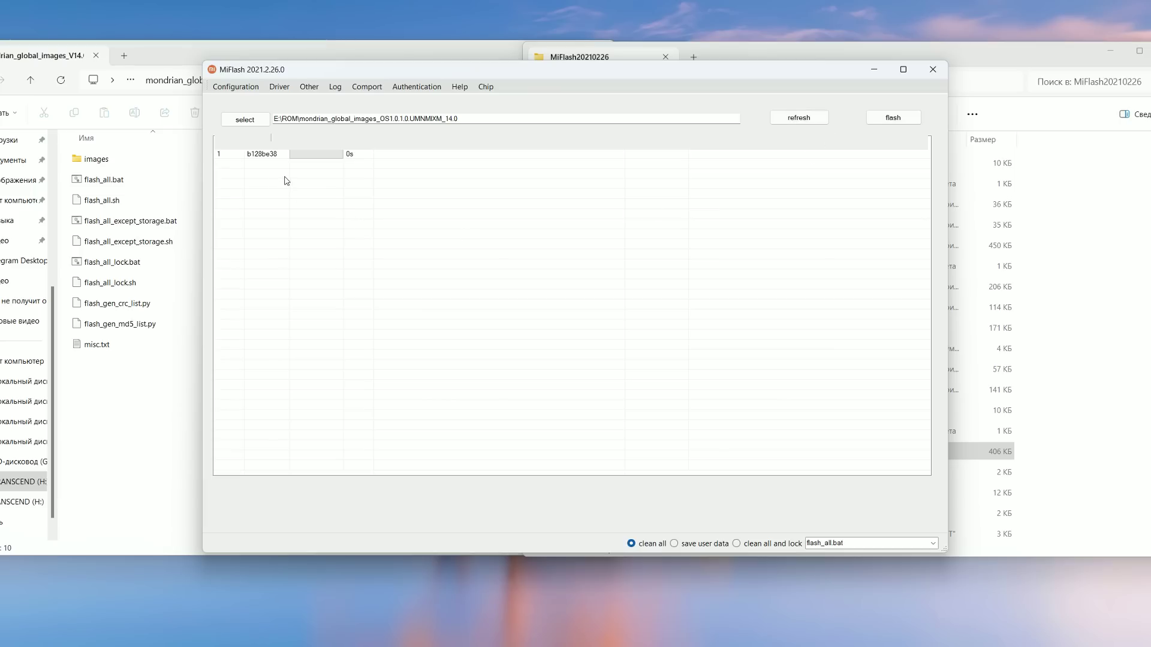
Choose the mondrian_global_images_V14.0.6.0.TMNMIXM_13.0 folder on TRANSCEND (H:) as the firmware path and start flashing the phone.
click(245, 119)
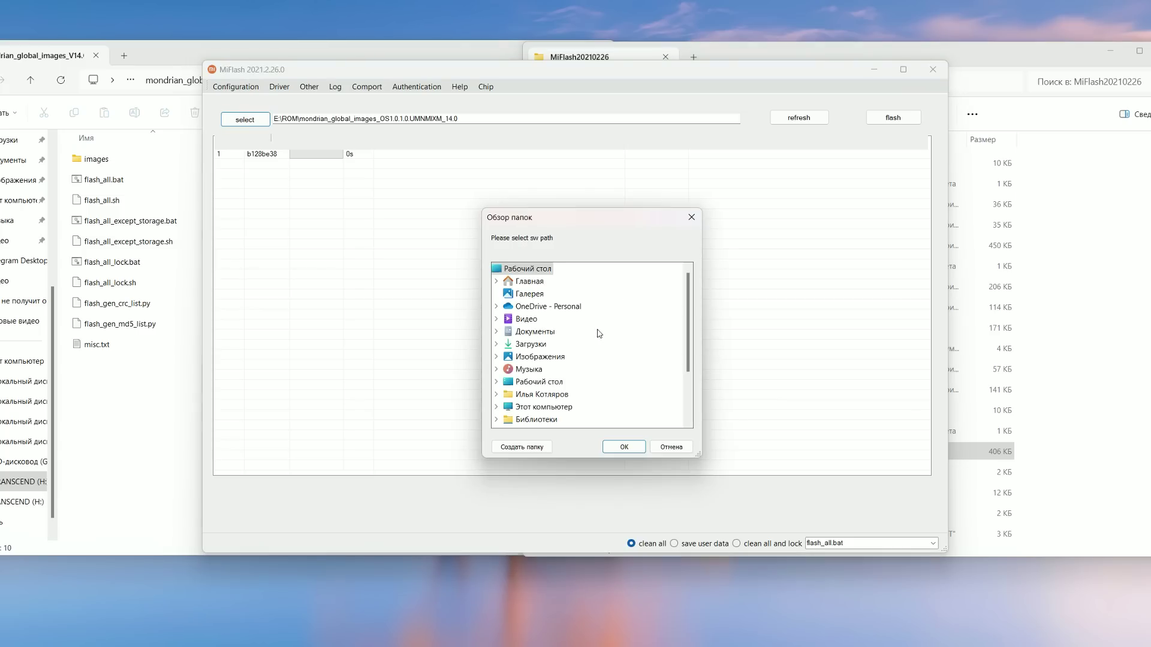
scroll(573, 375, down, 3)
double_click(551, 360)
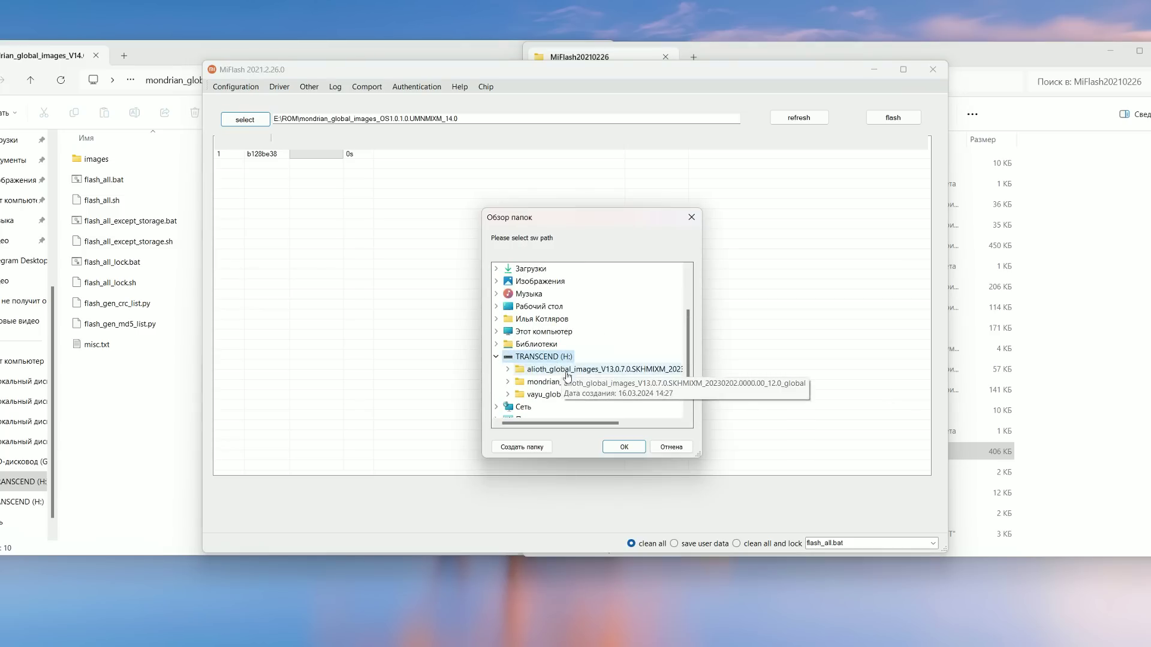
double_click(575, 383)
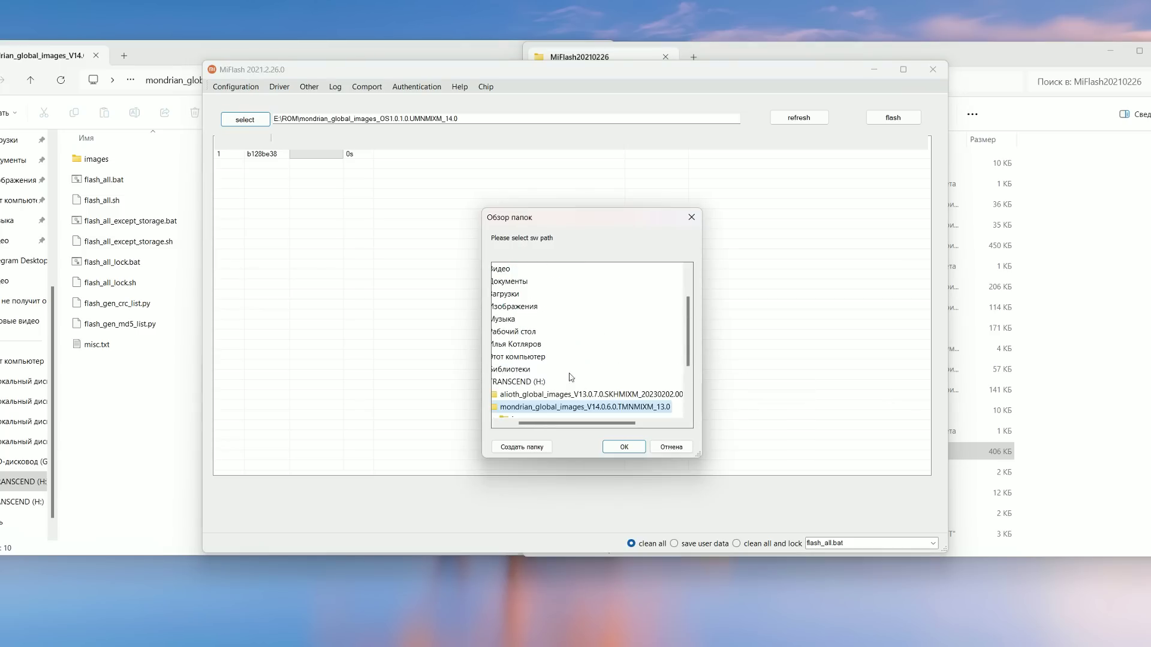
drag(576, 425, 560, 424)
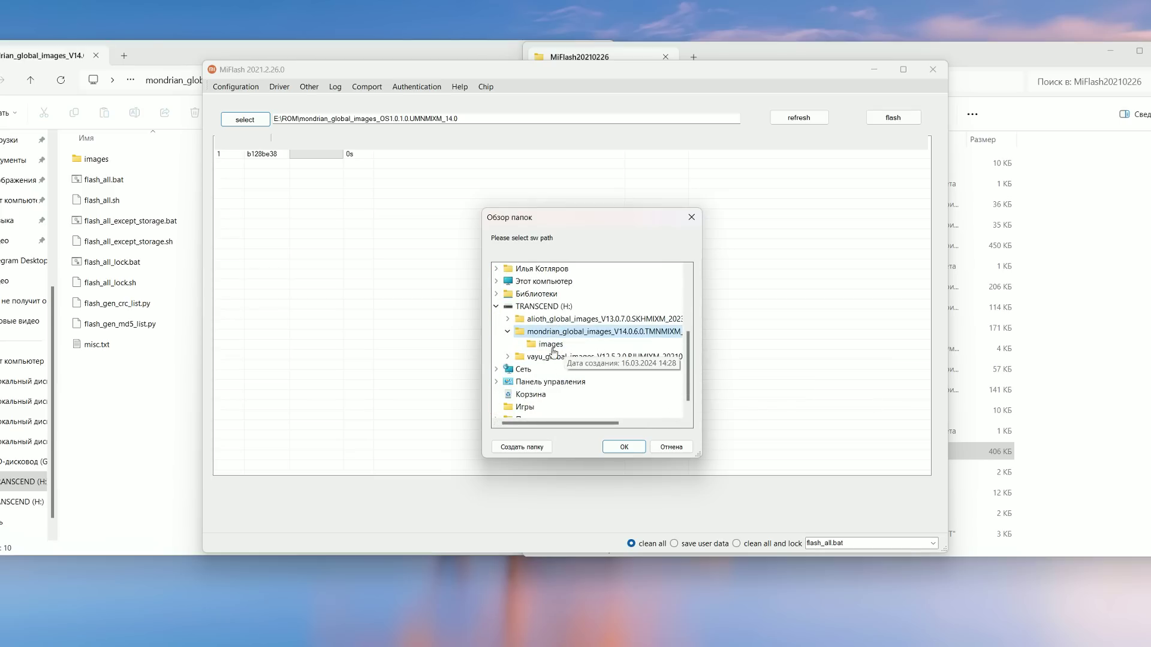
click(624, 447)
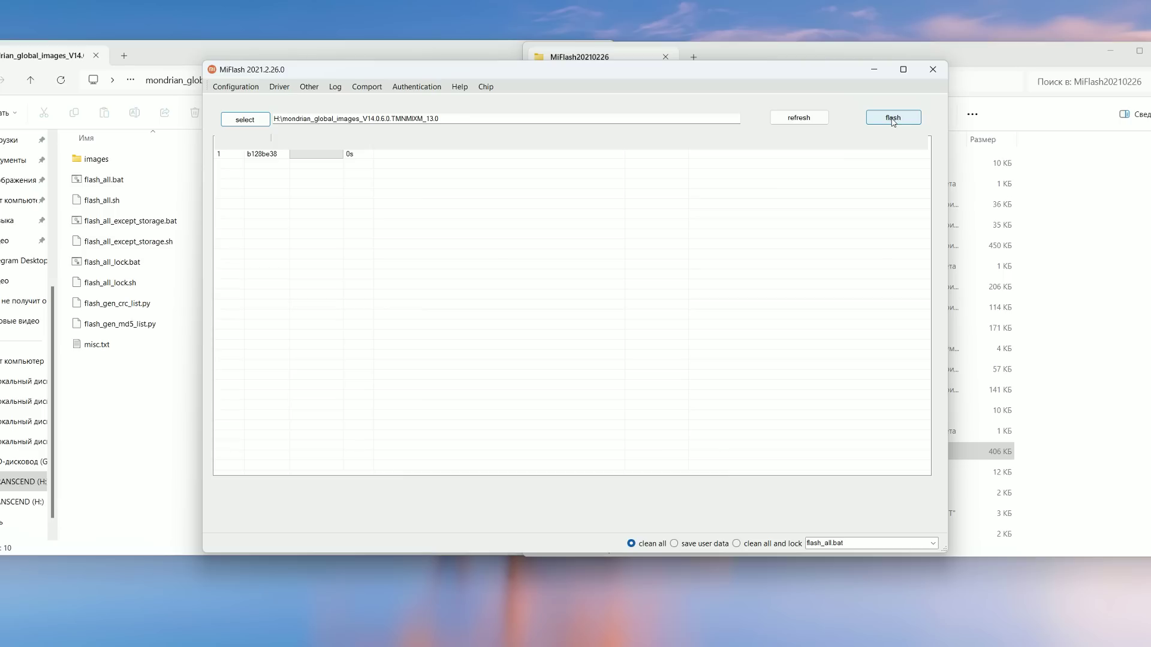
click(884, 121)
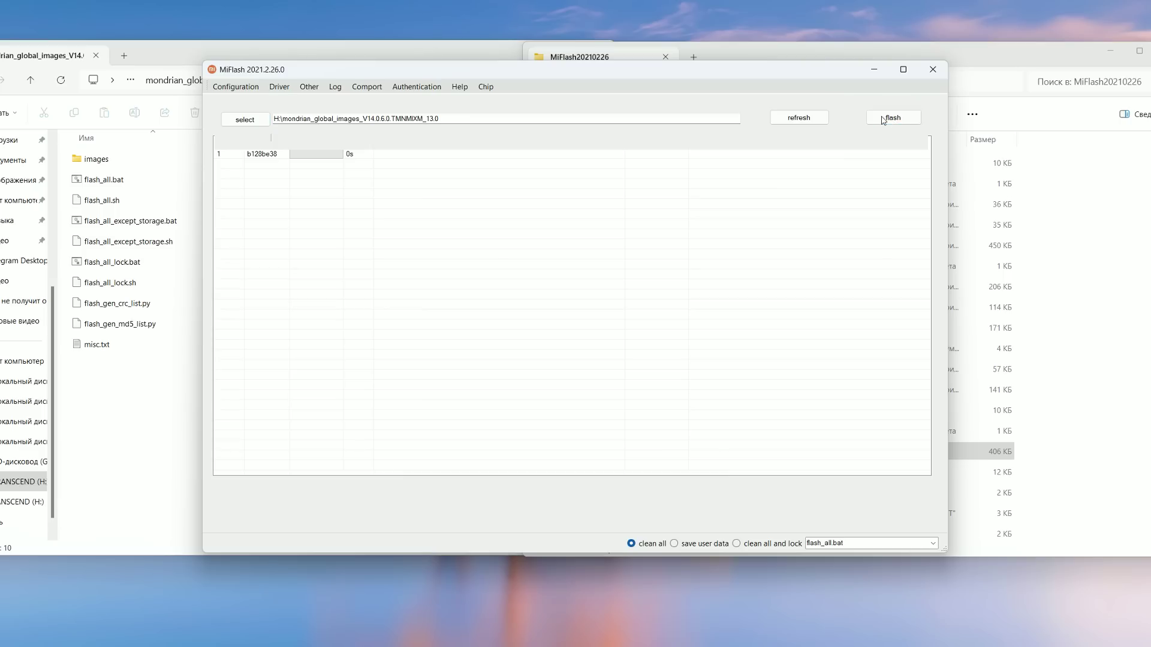